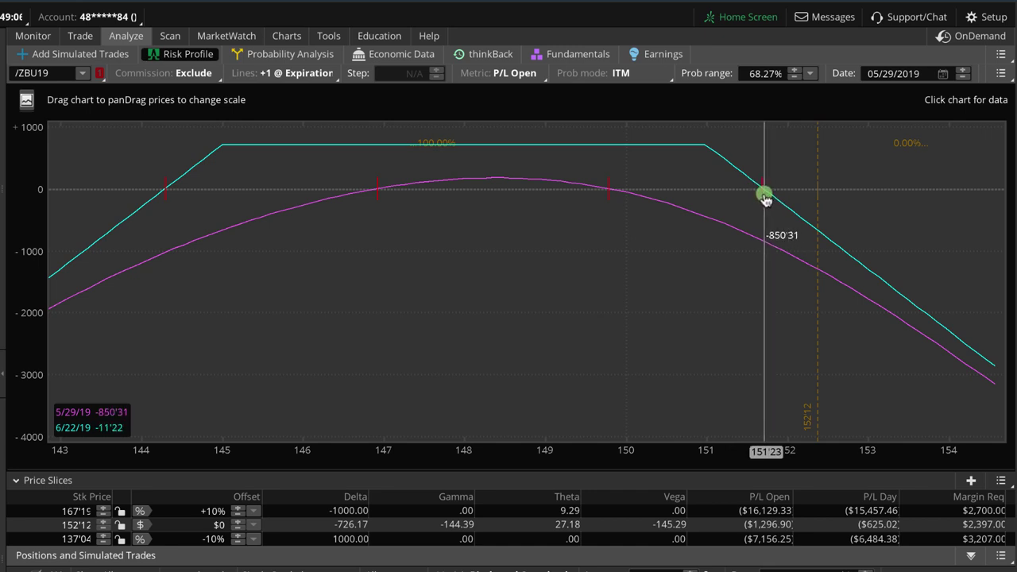
Review the /ZBU19 option expirations, price chart and the existing position's risk profile
left_click(83, 37)
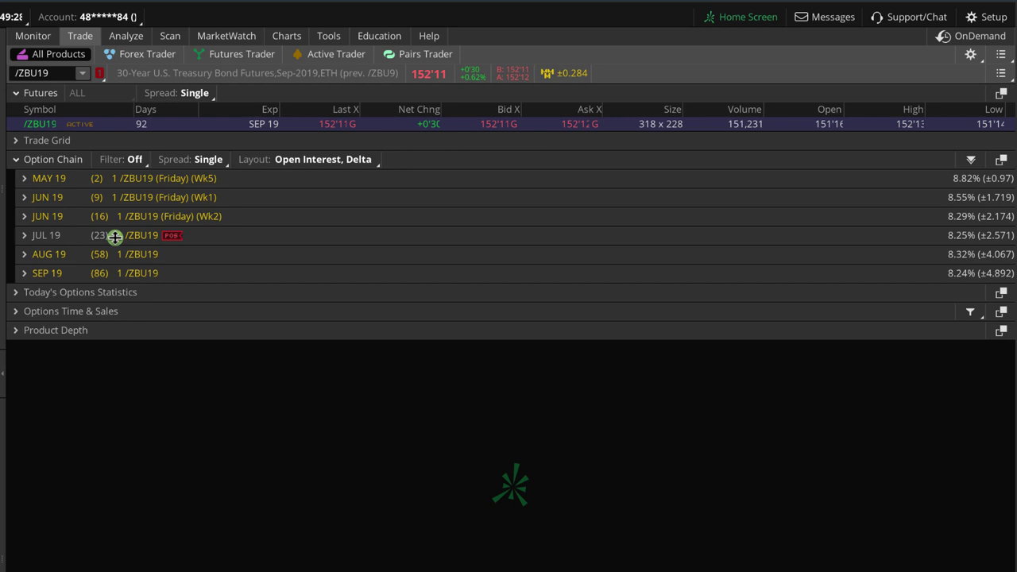
left_click(285, 34)
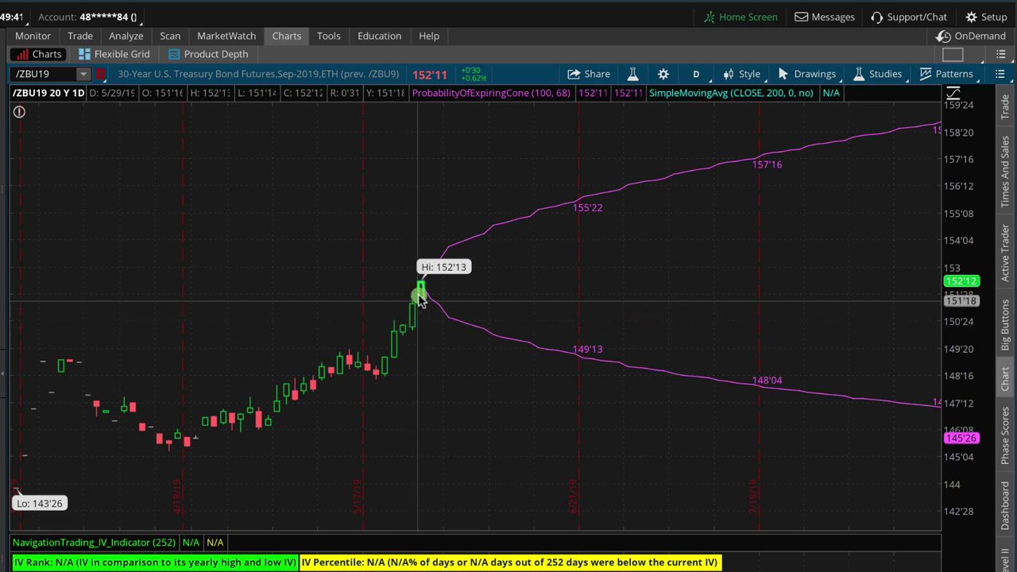
left_click(126, 36)
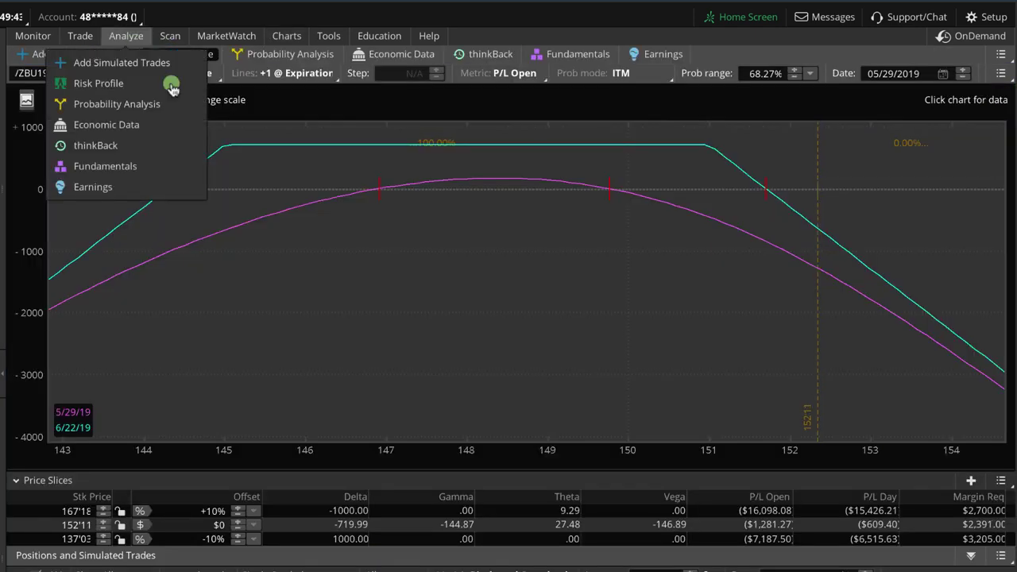
left_click(172, 86)
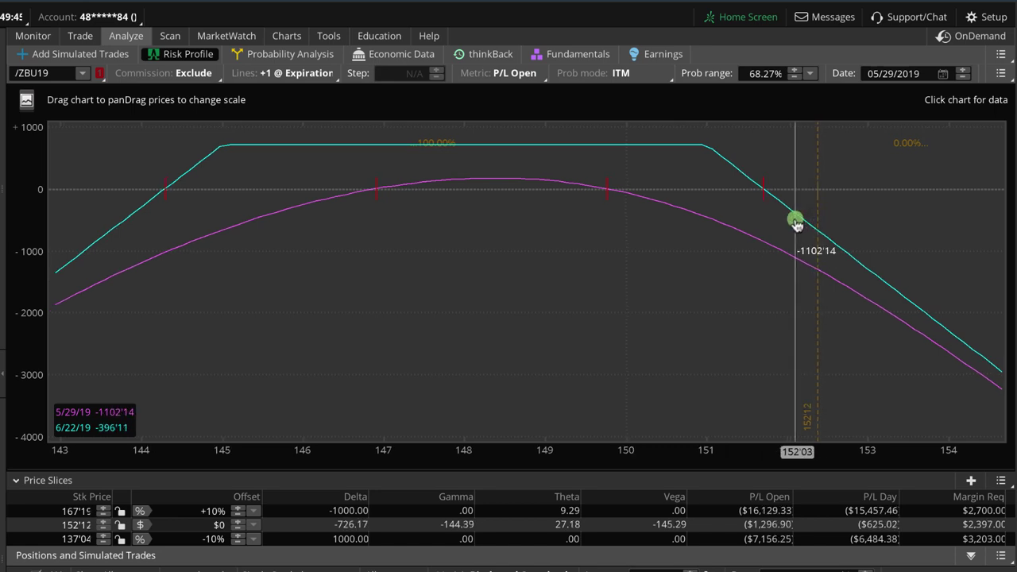
left_click(82, 37)
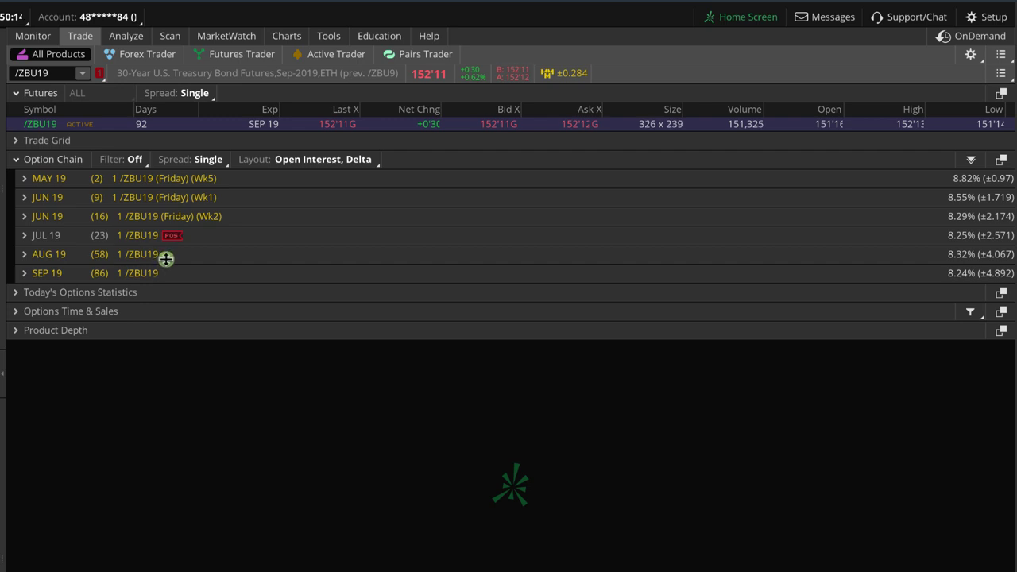
left_click(137, 37)
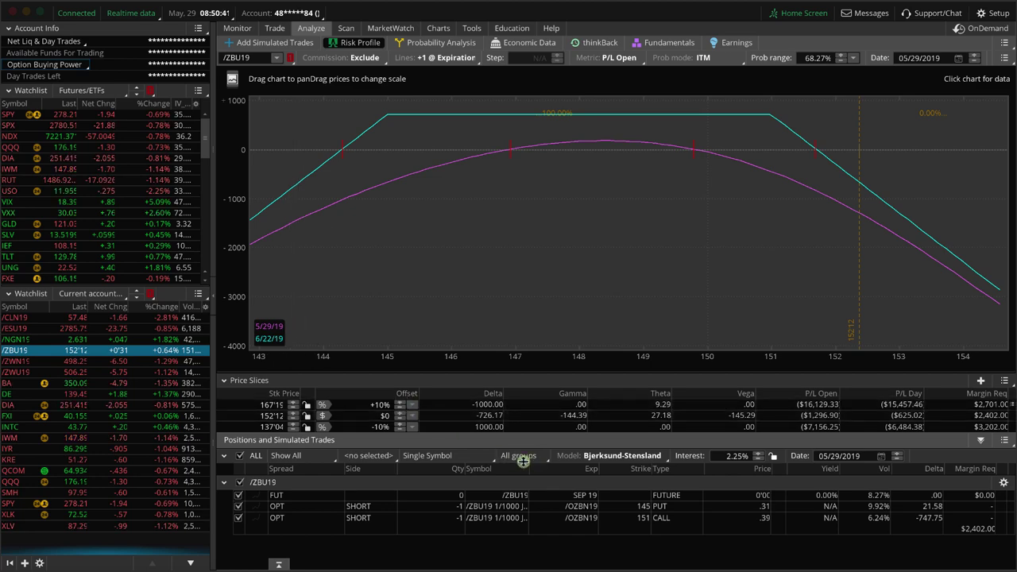
Expand the AUG 19 /ZBU19 option chain and create a sell strangle order from the 151 call
left_click(275, 29)
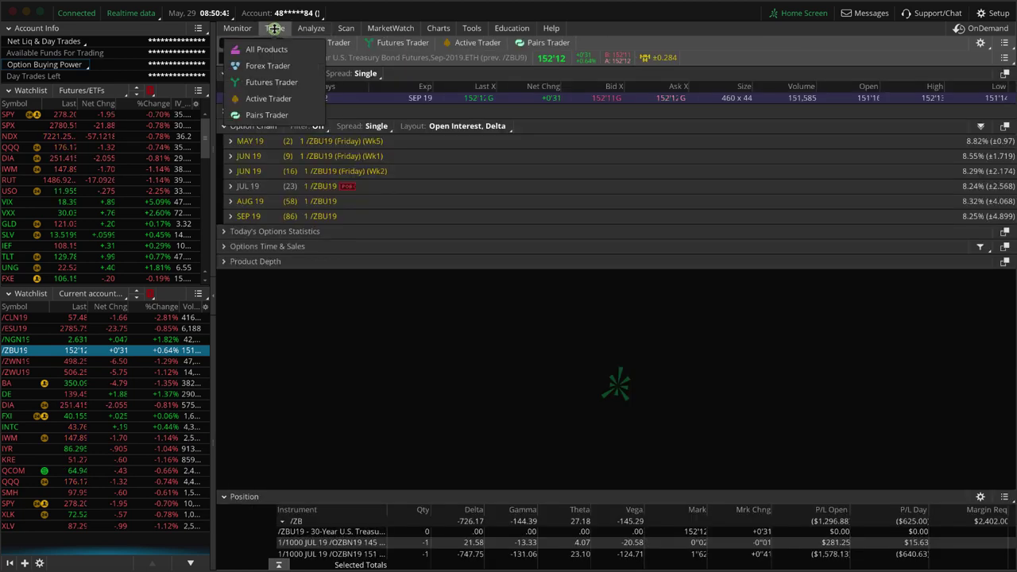
left_click(228, 201)
scroll(584, 288, "down", 3)
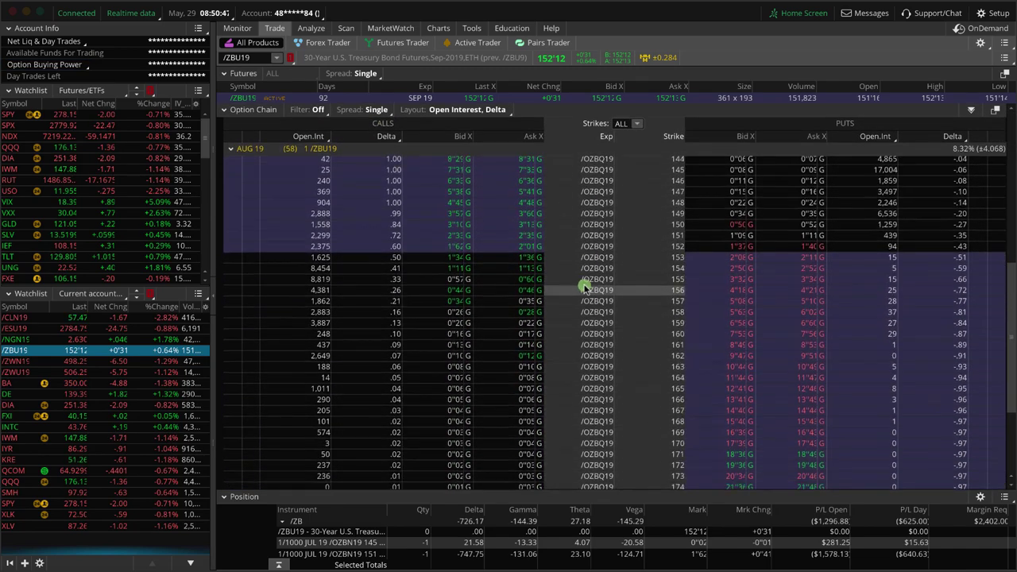
scroll(584, 288, "down", 2)
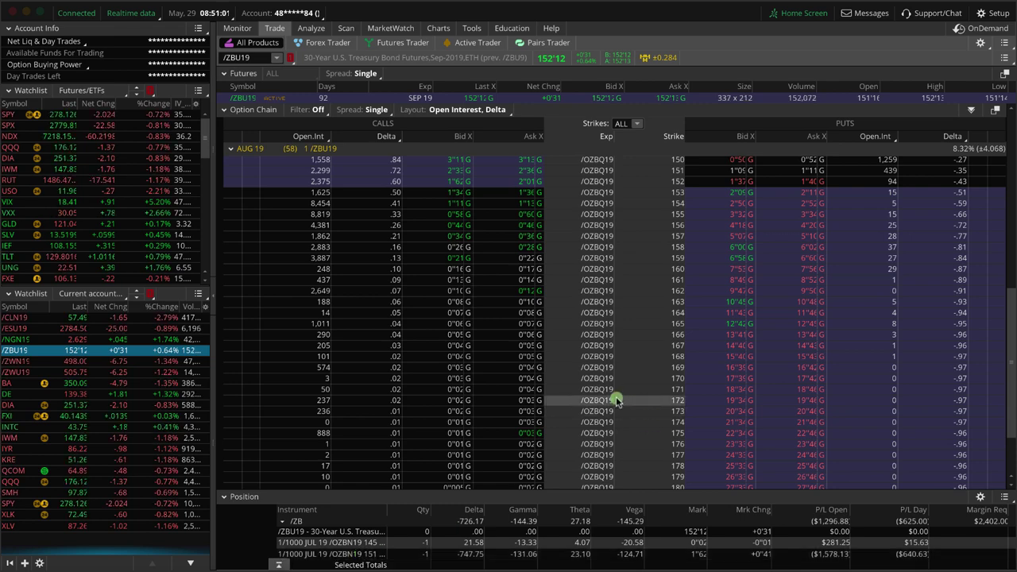
scroll(613, 397, "up", 5)
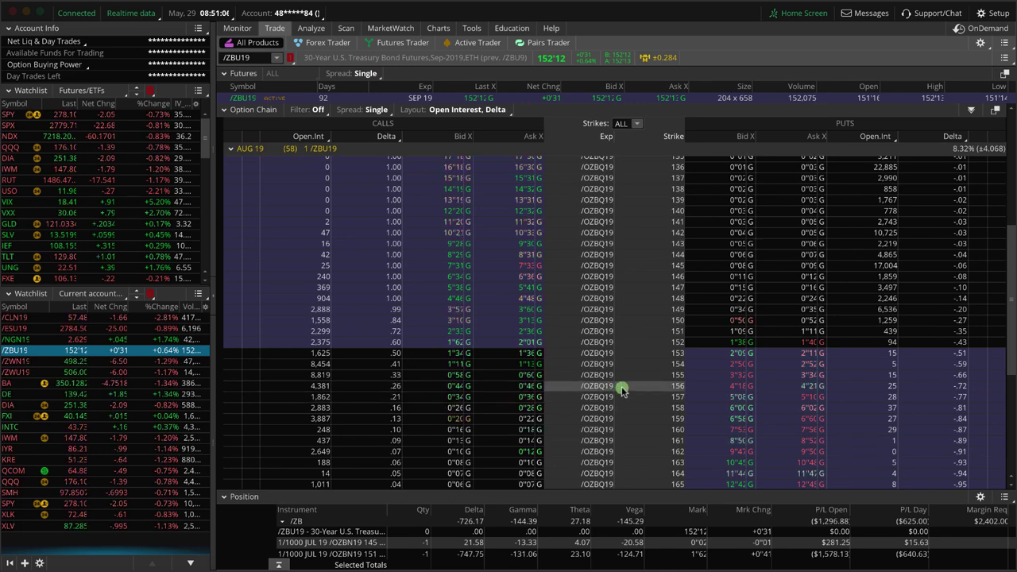
right_click(523, 337)
mouse_move(680, 362)
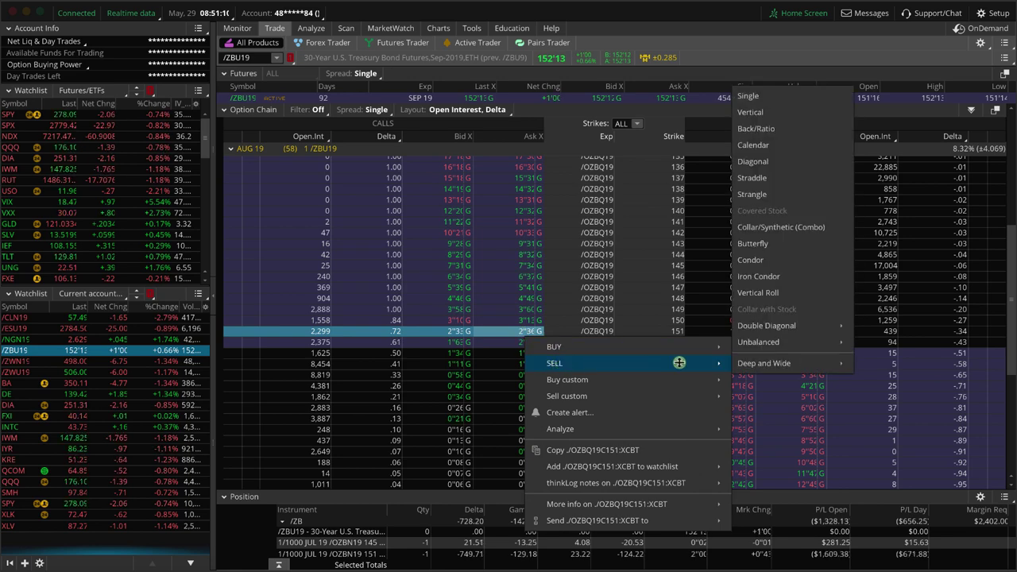
left_click(771, 196)
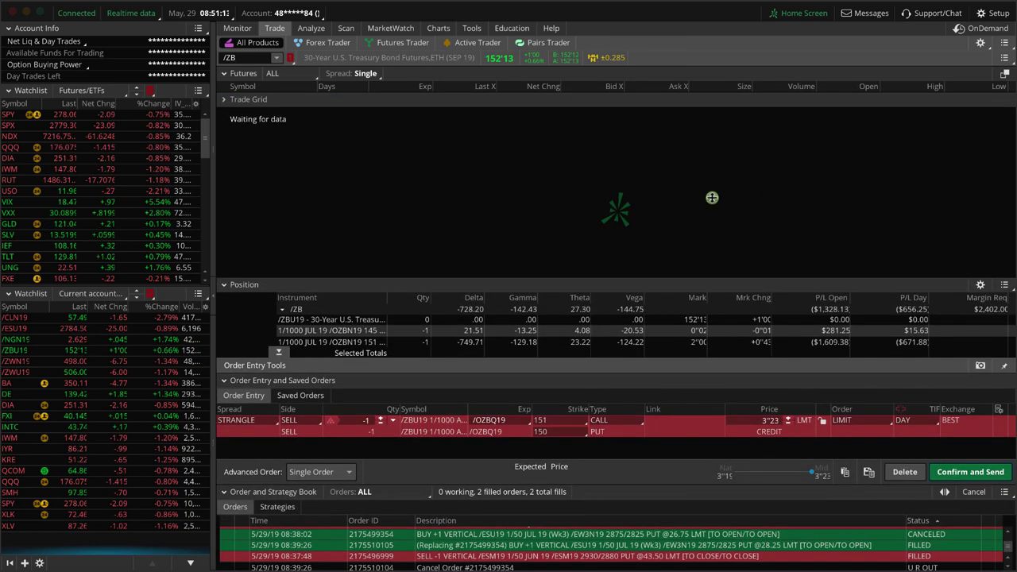
Set the put leg's strike to 151 in the AUG 19 sell order to match the call strike
scroll(732, 206, "down", 6)
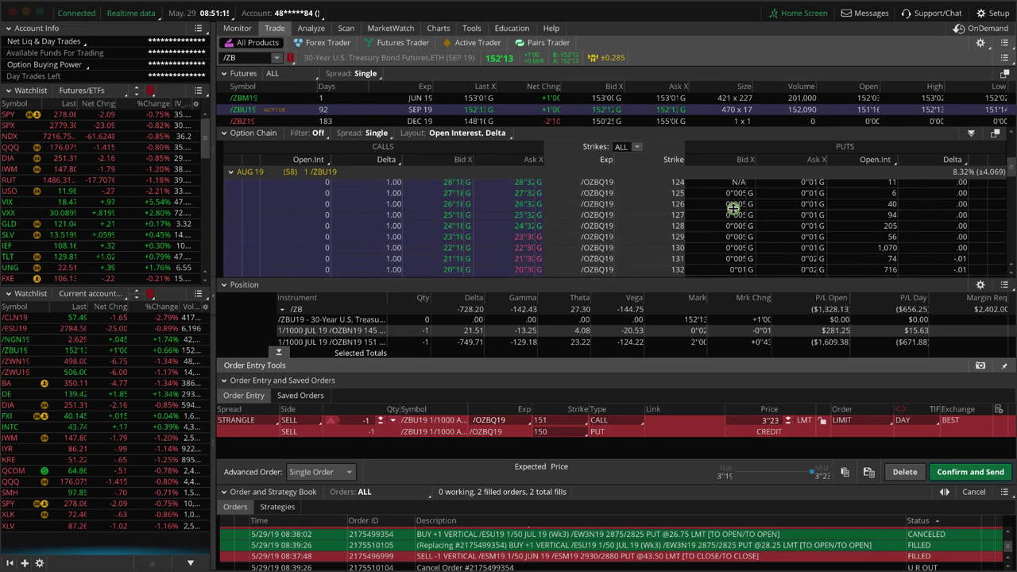
scroll(732, 208, "down", 5)
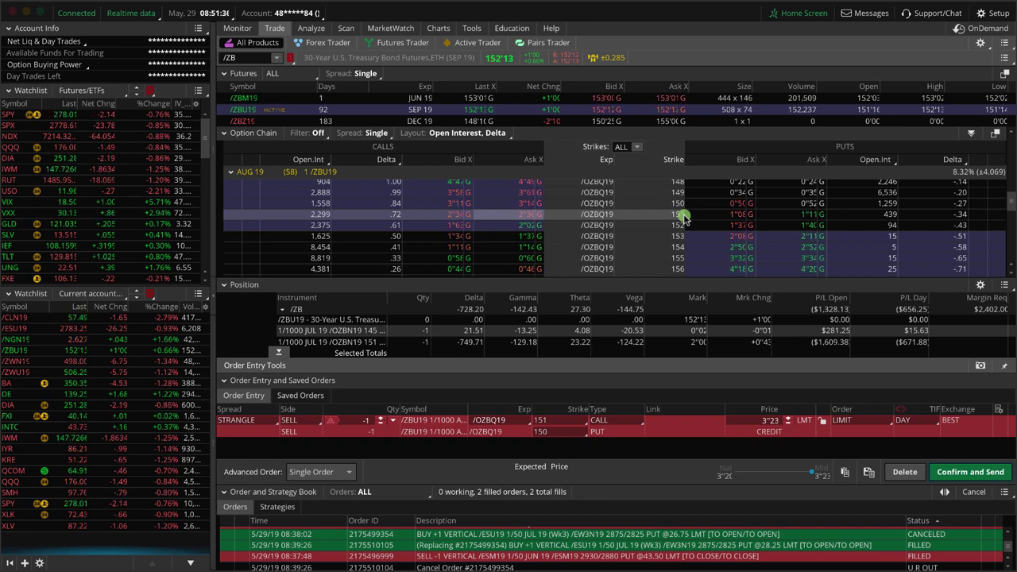
left_click(555, 436)
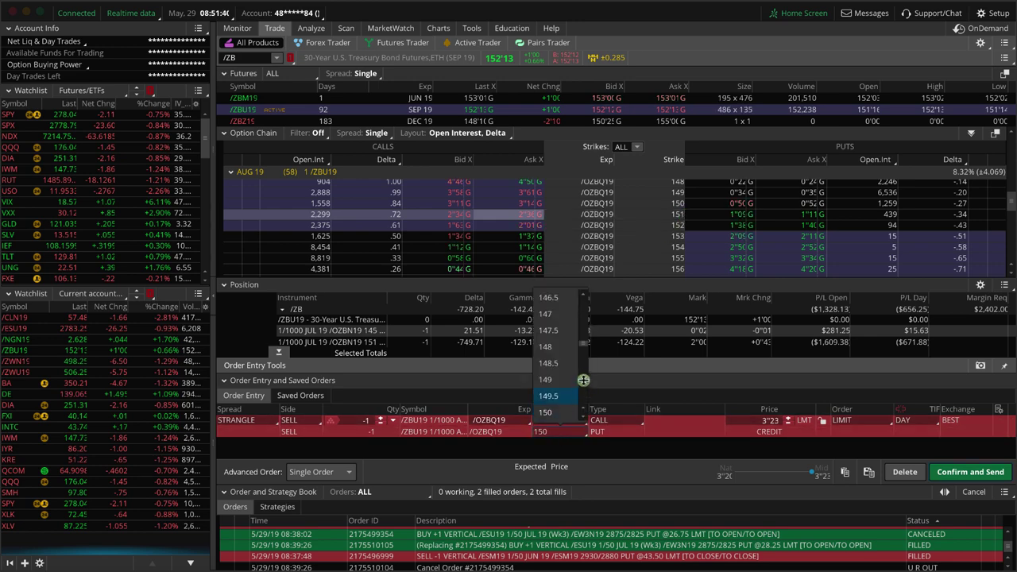
scroll(586, 379, "down", 3)
left_click(556, 332)
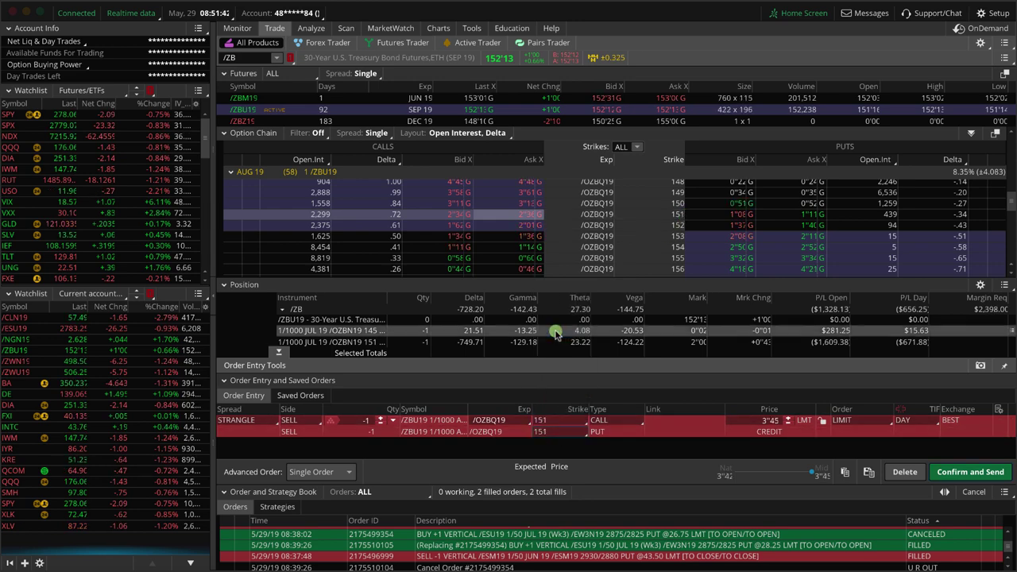
Analyze the AUG 19 151 call/put sell order in the risk profile with the existing JUL 19 145 put and 151 call excluded
right_click(676, 431)
left_click(707, 484)
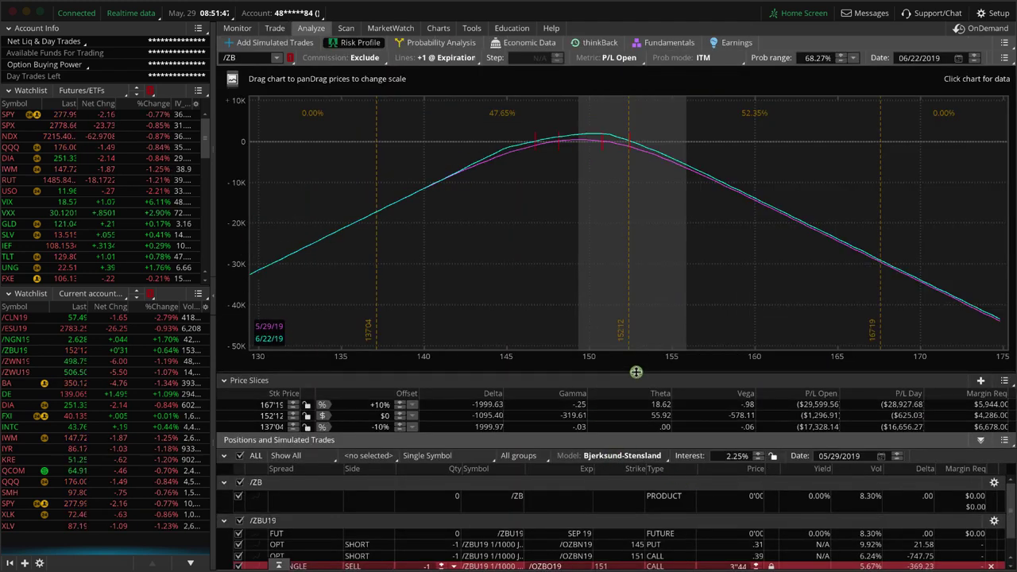
left_click_drag(636, 372, 638, 345)
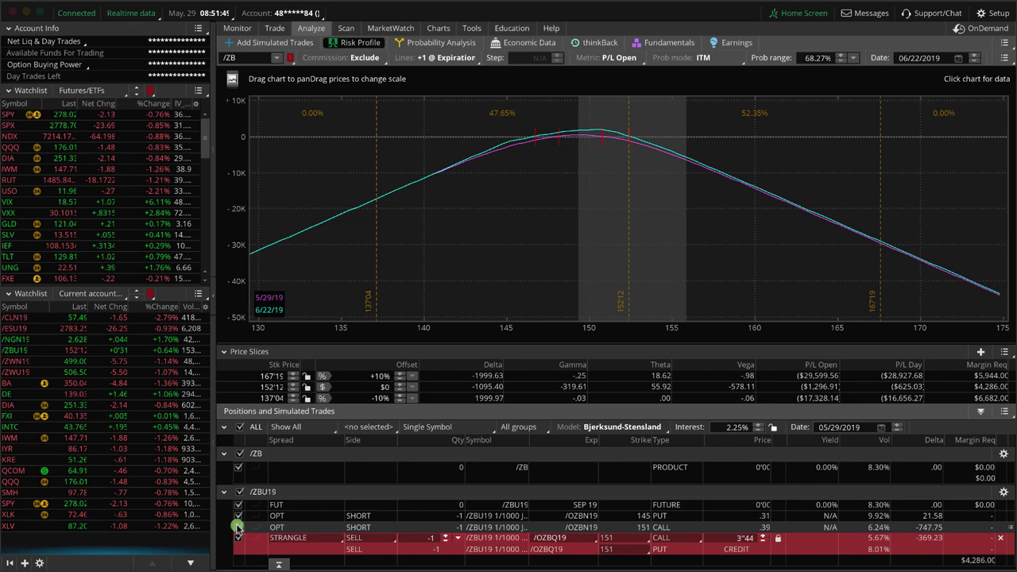
left_click(239, 516)
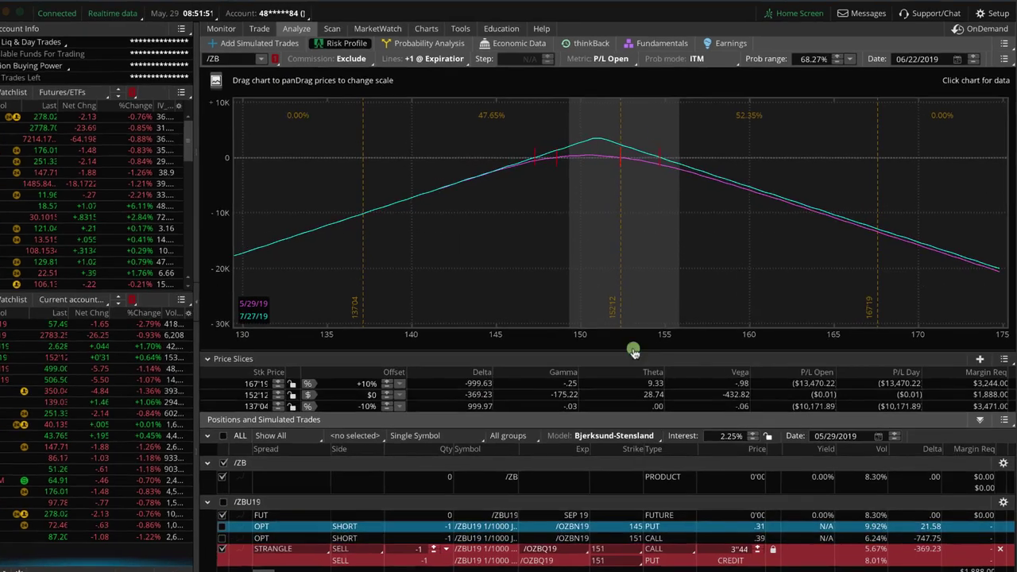
left_click_drag(673, 321, 454, 303)
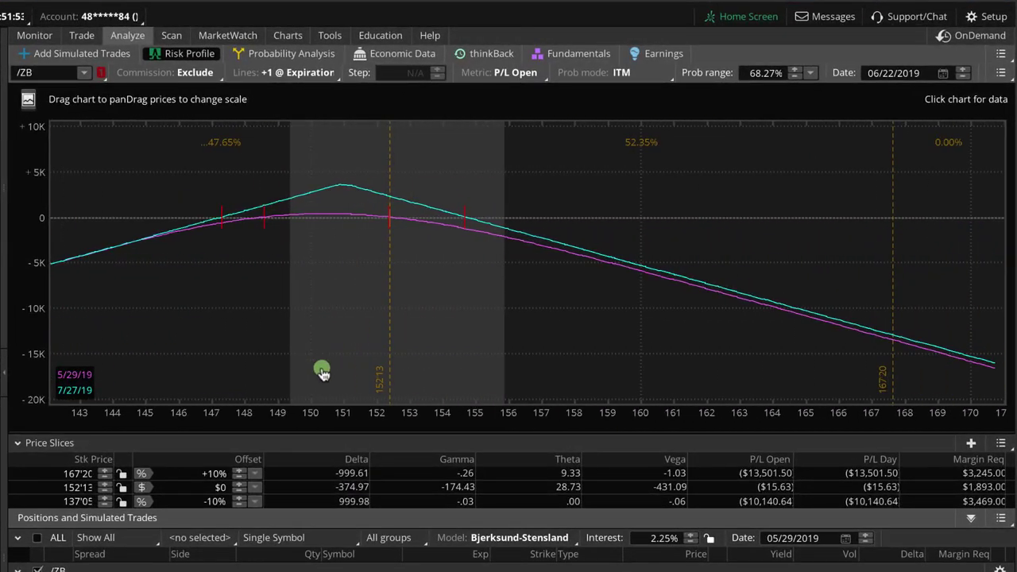
left_click_drag(475, 414, 677, 414)
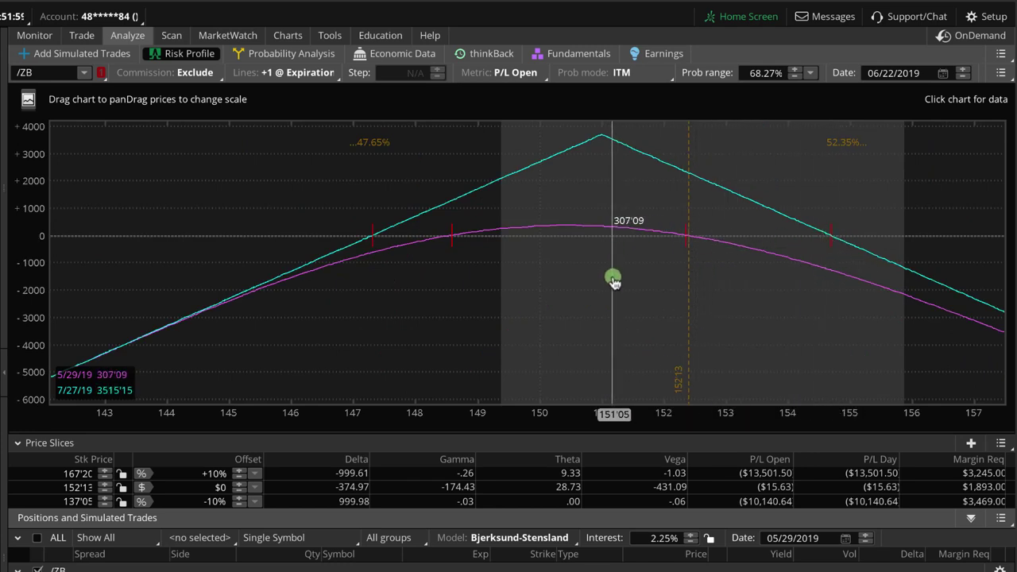
Close both short JUL 19 options together by creating and sending a buy +1 151/145 strangle order at a 2"02 limit
left_click_drag(581, 431, 579, 403)
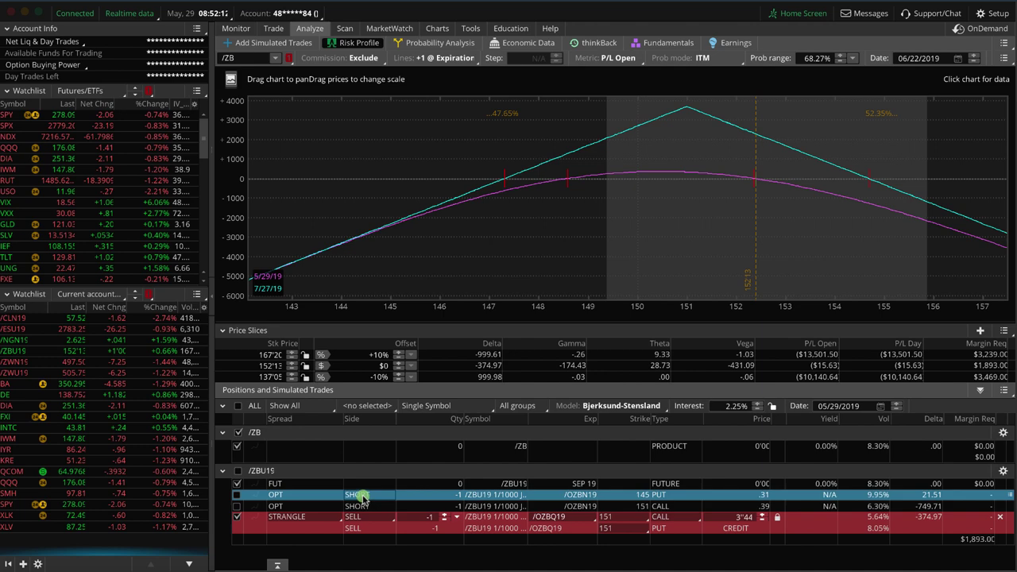
left_click(367, 505, "shift")
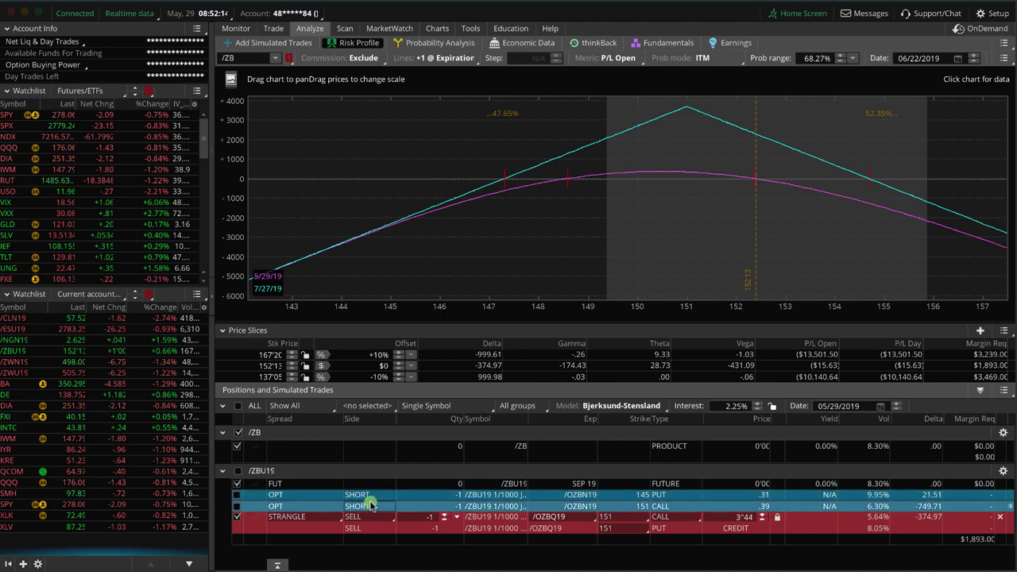
right_click(371, 504)
mouse_move(464, 473)
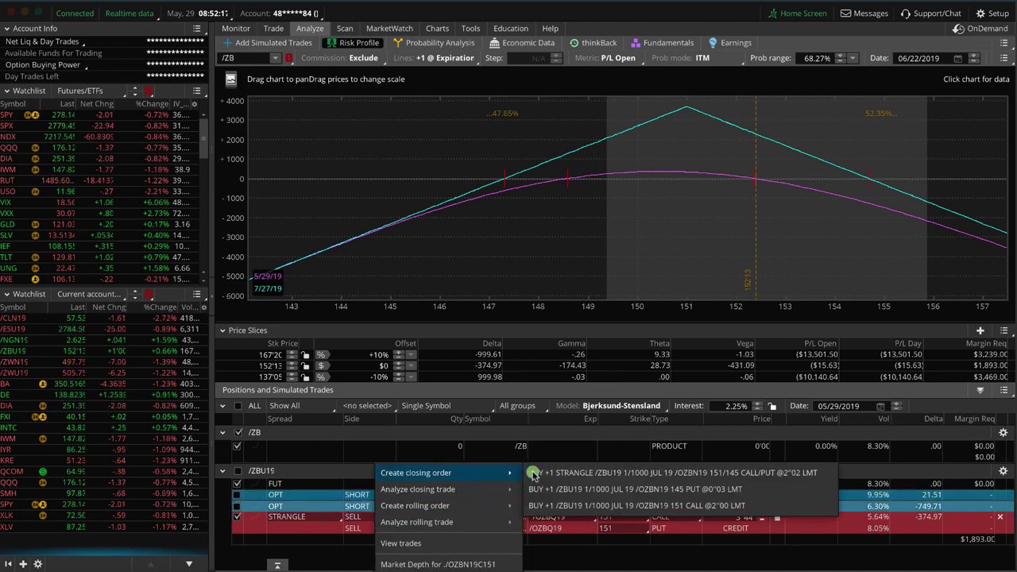
left_click(539, 472)
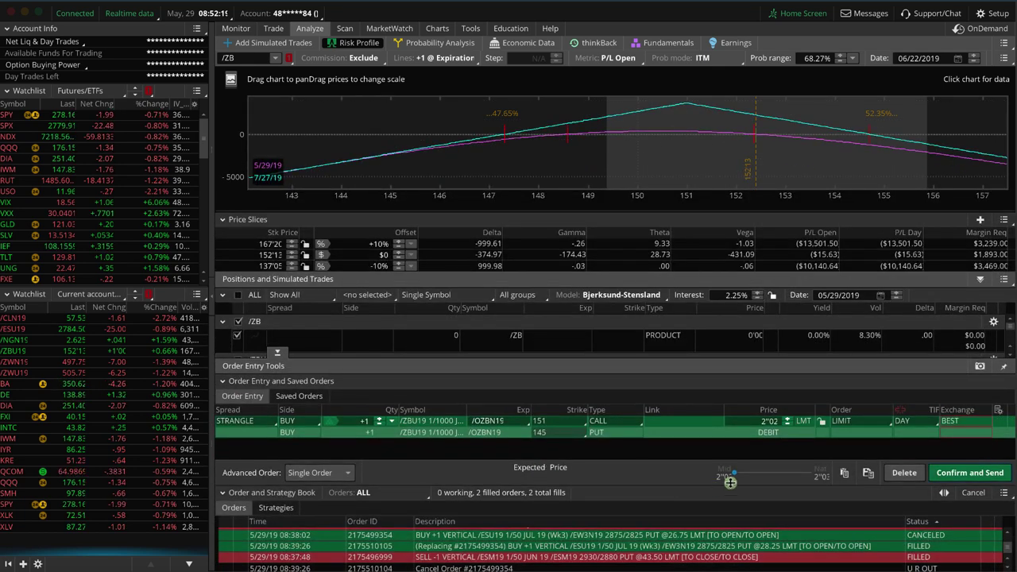
left_click(957, 478)
left_click(963, 474)
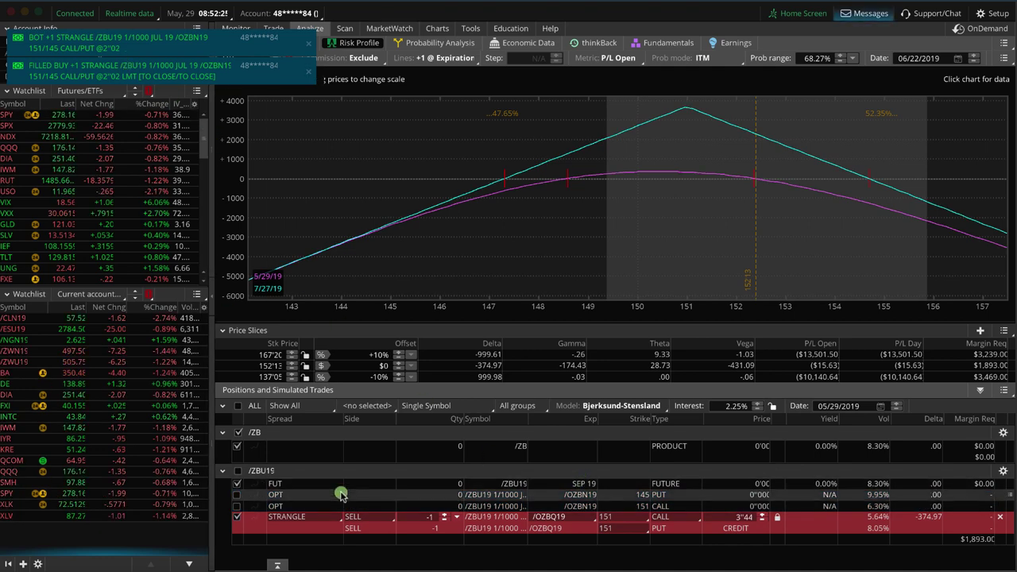
Create and send the opening order for the simulated AUG 19 151 straddle, selling 1 at a 3"44 limit
right_click(315, 532)
left_click(350, 391)
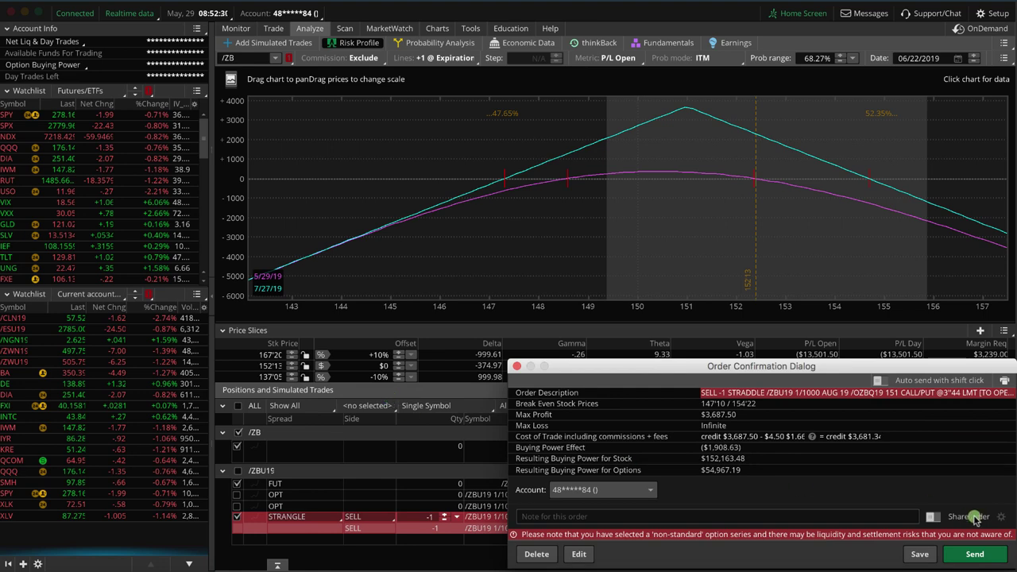
left_click(974, 554)
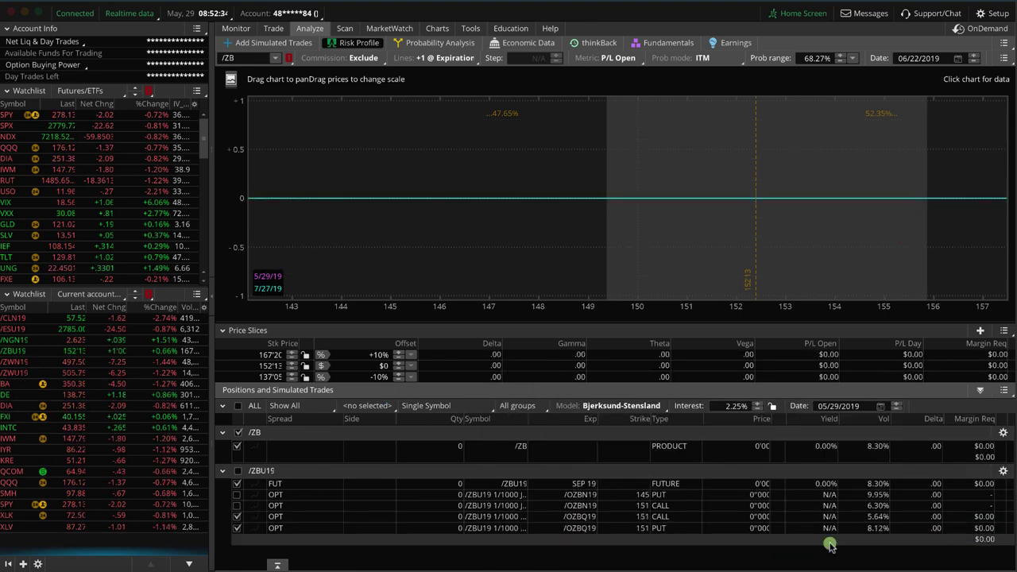
Check the closing strangle and opening straddle orders in the order book, and return to the full risk profile
left_click(279, 564)
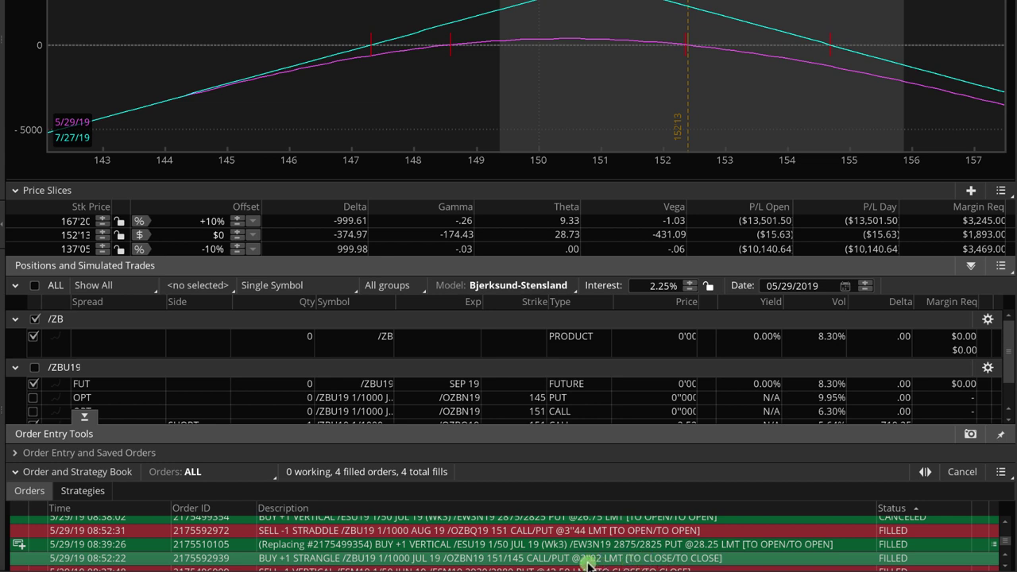
scroll(596, 562, "down", 2)
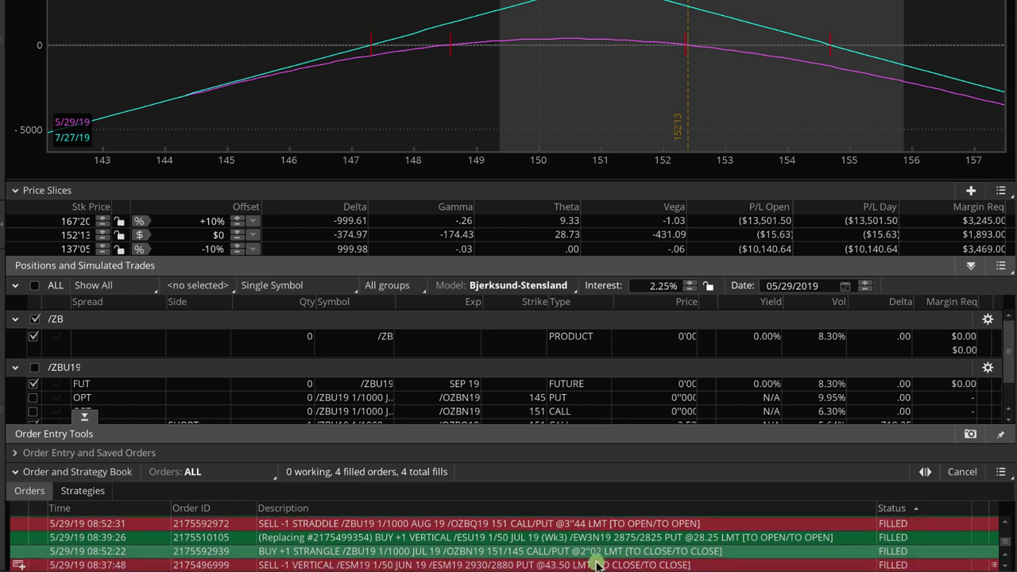
scroll(596, 562, "up", 3)
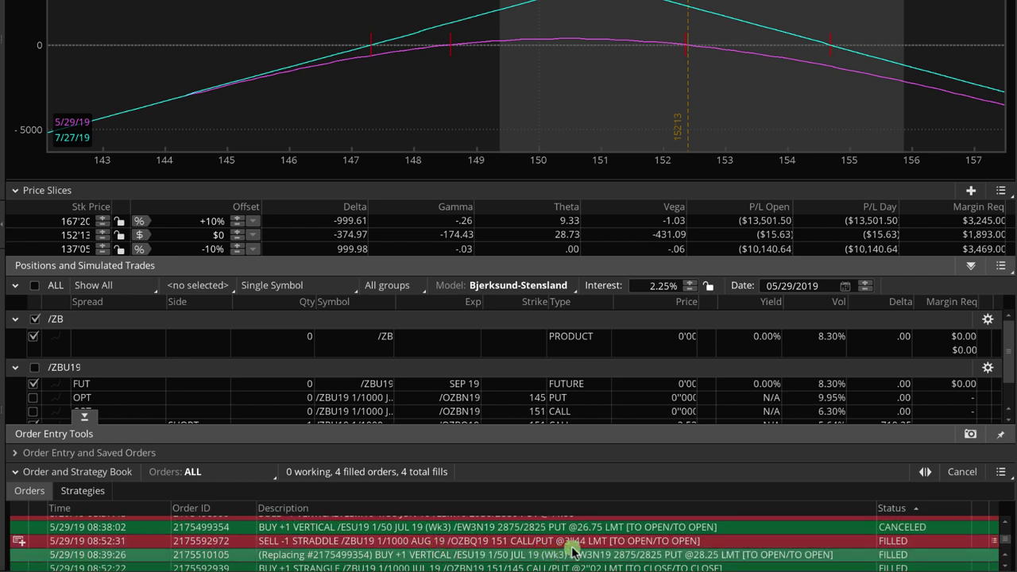
left_click(572, 543)
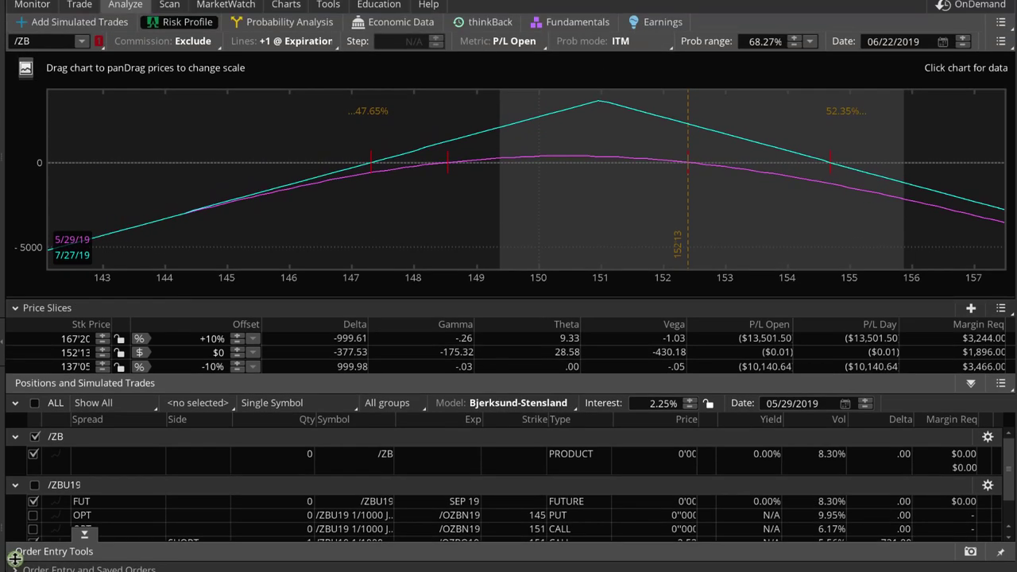
left_click_drag(84, 417, 85, 344)
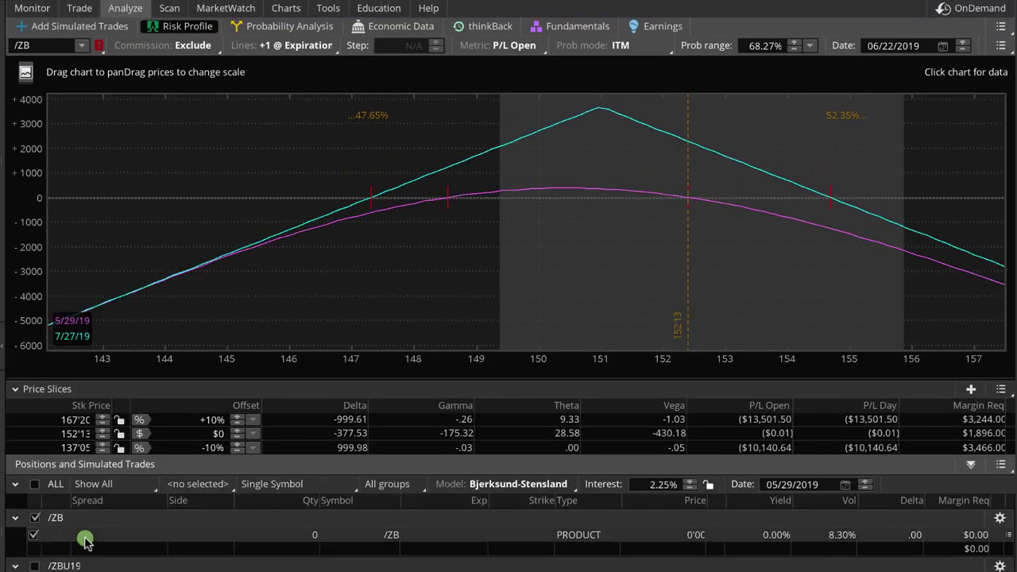